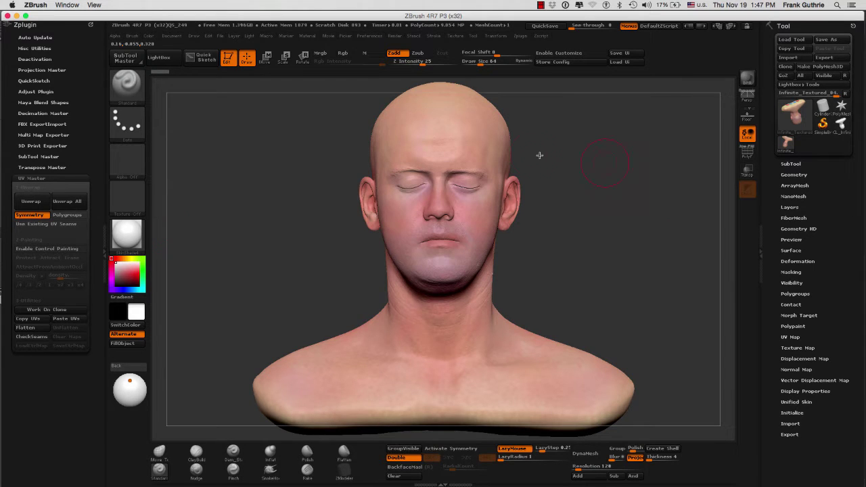
Rotate the textured bust to inspect its back, then turn it to face forward again.
{"action": "mouse_move", "coordinate": [502, 203]}
{"action": "left_mouse_down"}
{"action": "mouse_move", "coordinate": [492, 261]}
{"action": "mouse_move", "coordinate": [498, 204]}
{"action": "left_mouse_up"}
{"action": "left_click_drag", "start_coordinate": [290, 243], "coordinate": [385, 243]}
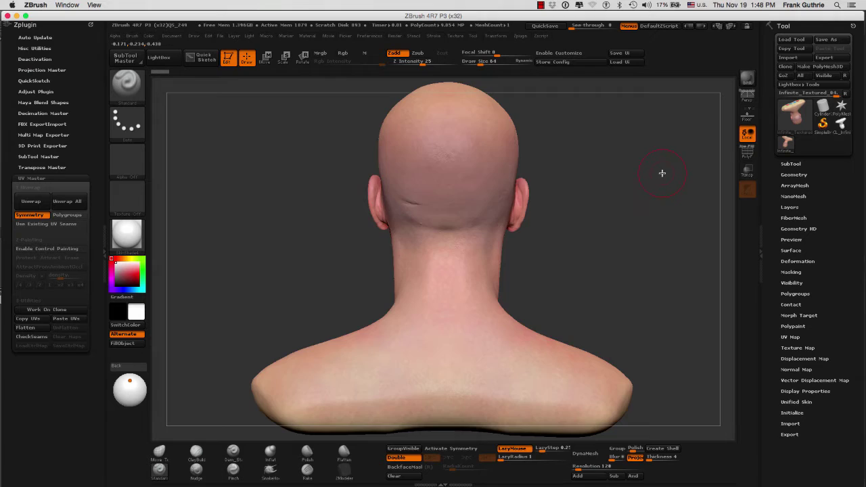
{"action": "left_click_drag", "start_coordinate": [662, 174], "coordinate": [577, 180]}
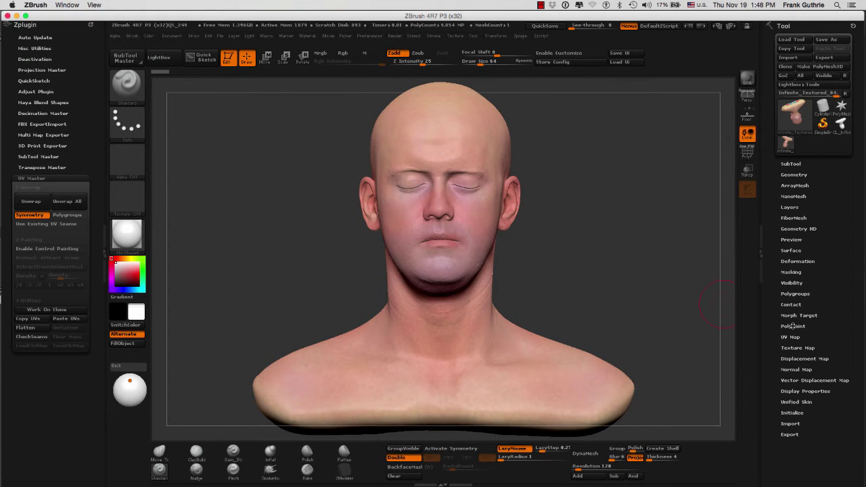
Delete the existing UVs from the textured head with Delete UV.
{"action": "left_click", "coordinate": [793, 349]}
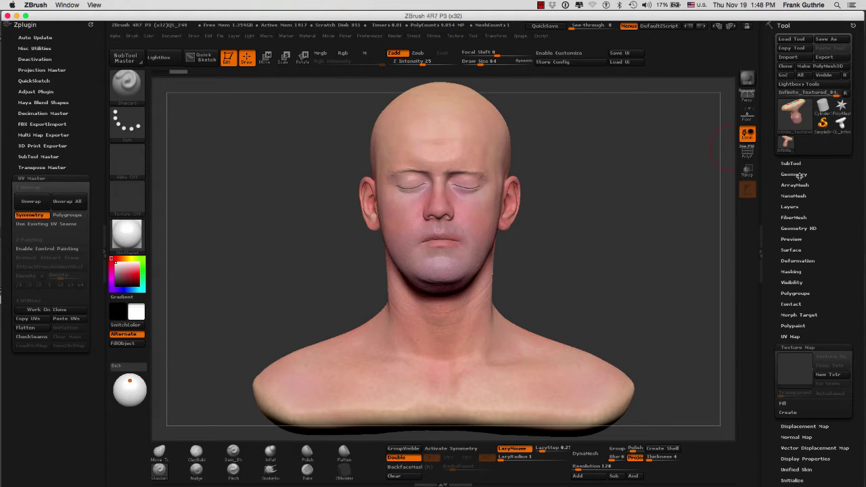
{"action": "left_click", "coordinate": [791, 336]}
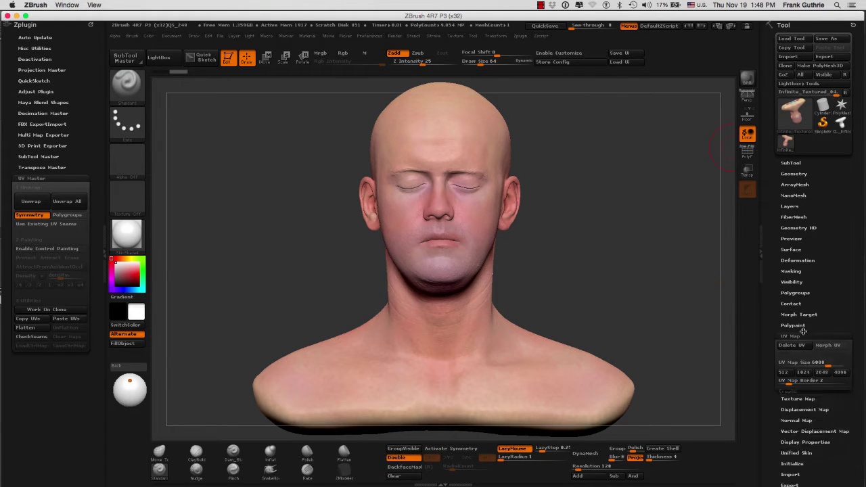
{"action": "left_click", "coordinate": [801, 347]}
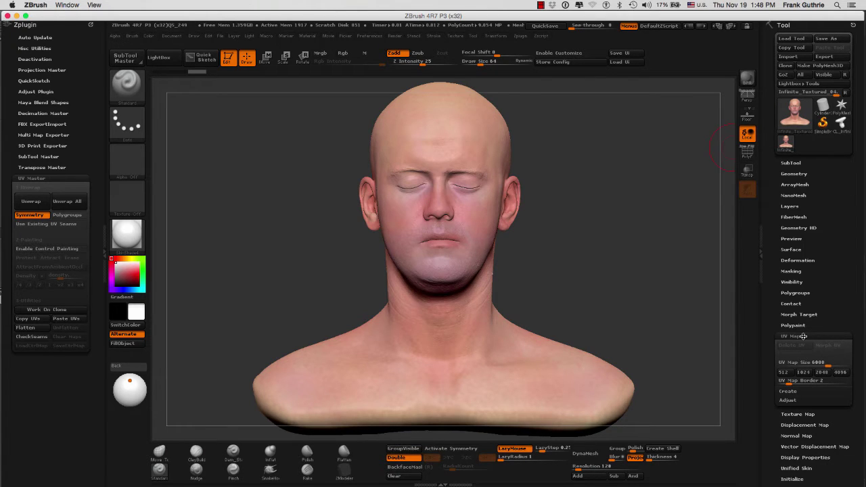
{"action": "left_click", "coordinate": [802, 336]}
Delete the untextured clone subtool and reselect the textured head bust.
{"action": "left_click", "coordinate": [843, 126]}
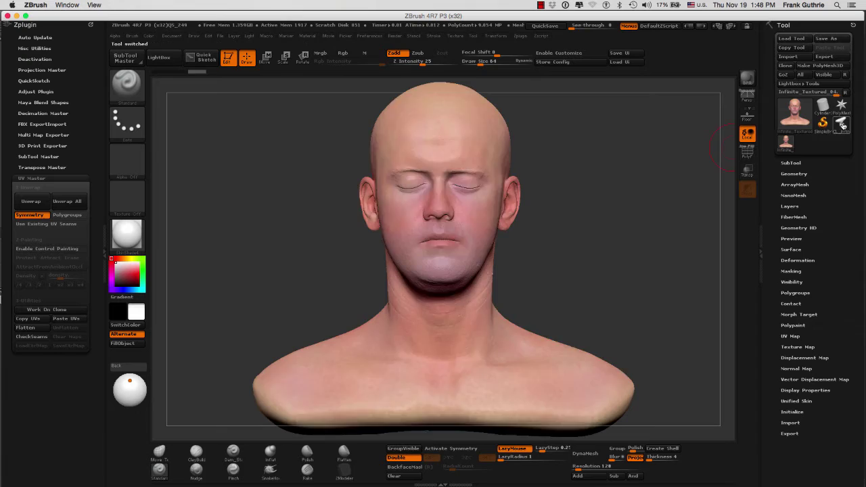
{"action": "left_click", "coordinate": [791, 163]}
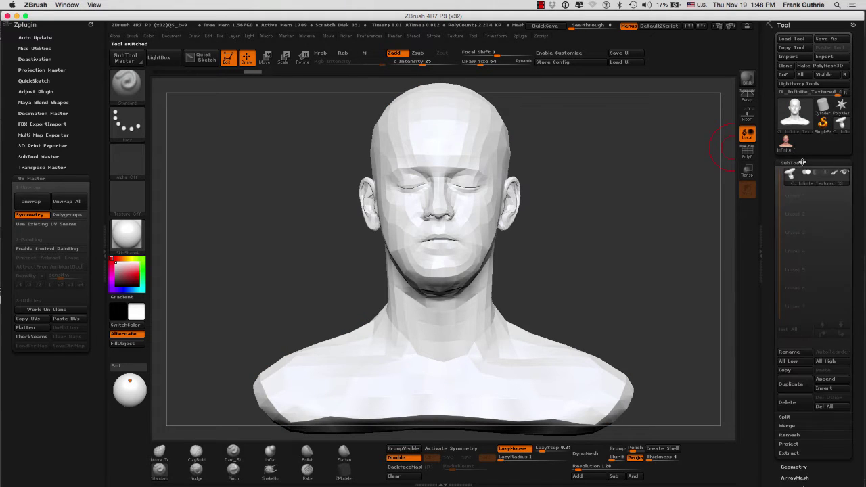
{"action": "left_click", "coordinate": [788, 404]}
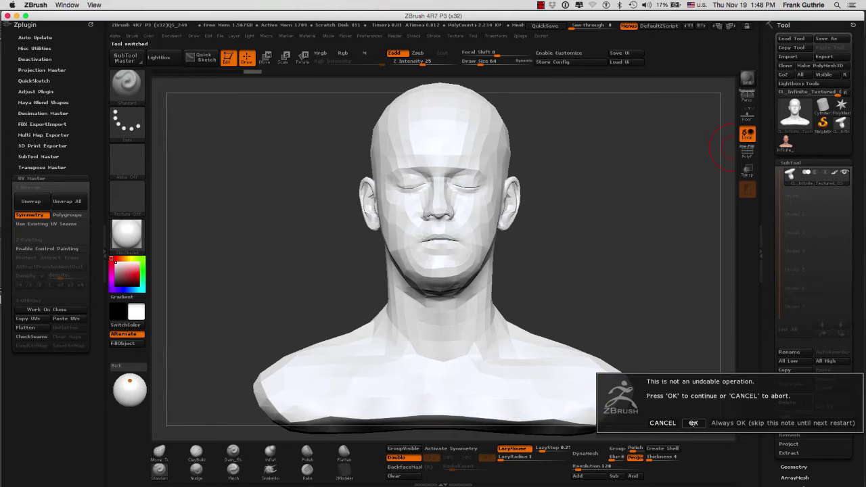
{"action": "left_click", "coordinate": [694, 423]}
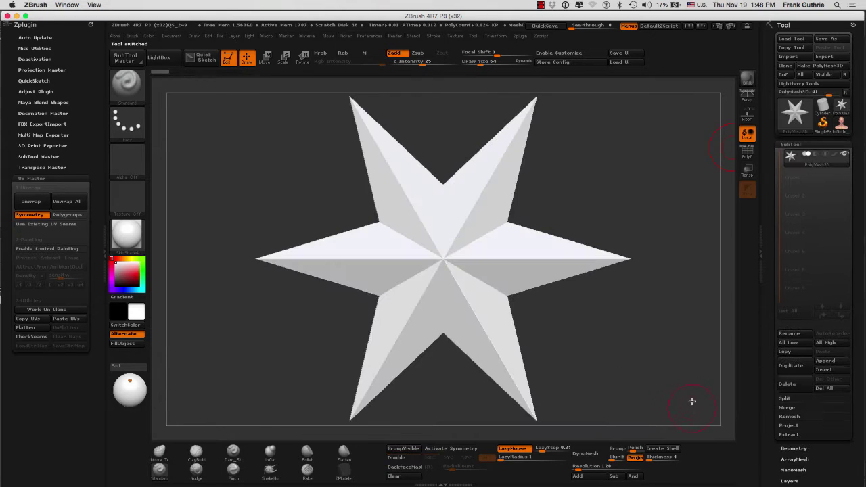
{"action": "left_click", "coordinate": [844, 128]}
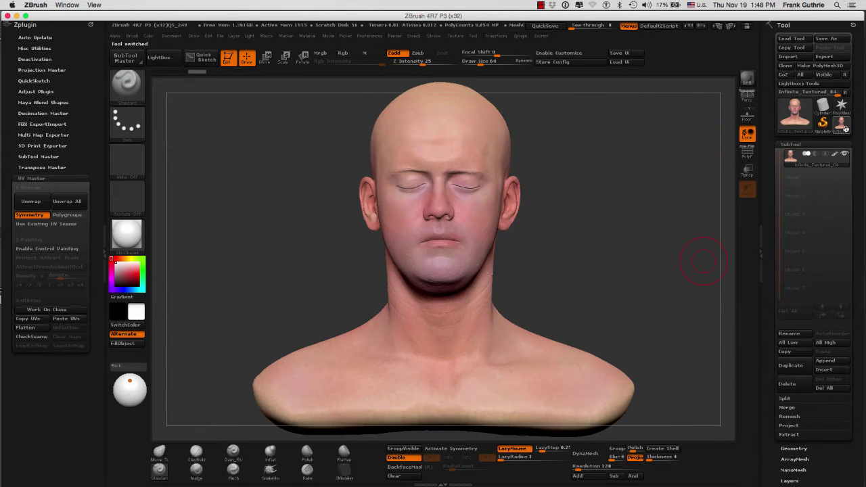
Run UV Master Unwrap on the clone head and Flatten it to view the single UV island.
{"action": "left_click", "coordinate": [796, 143]}
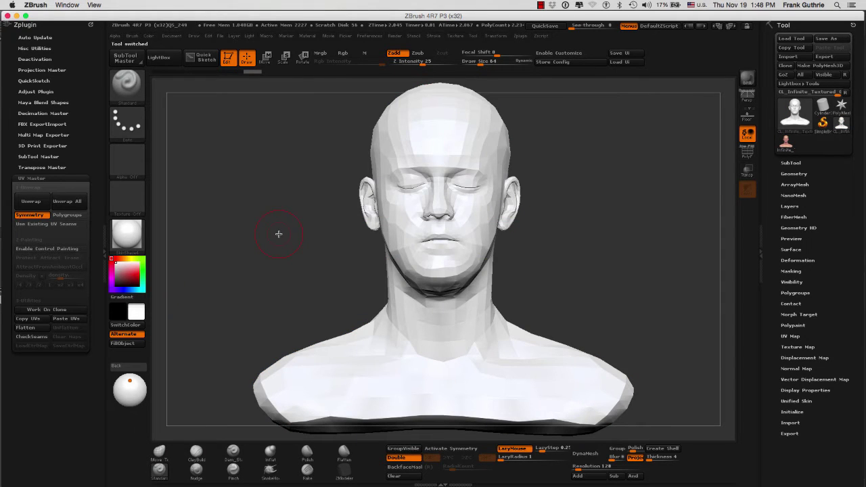
{"action": "left_click", "coordinate": [31, 201]}
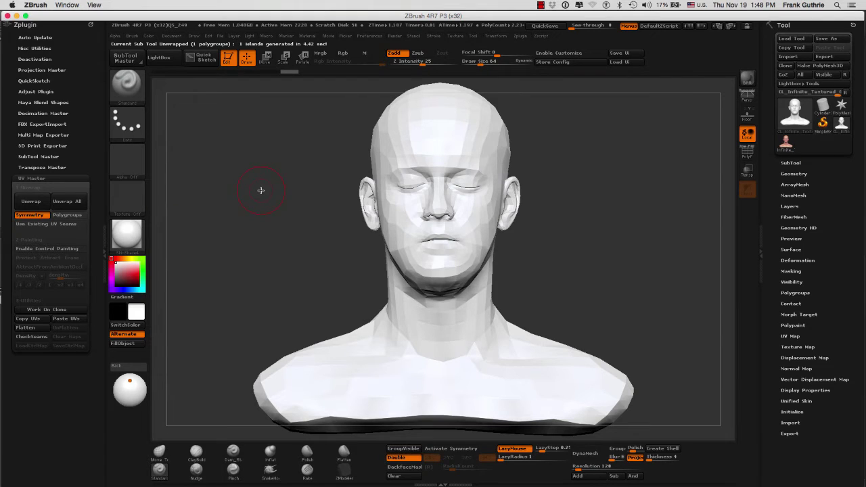
{"action": "left_click", "coordinate": [25, 328]}
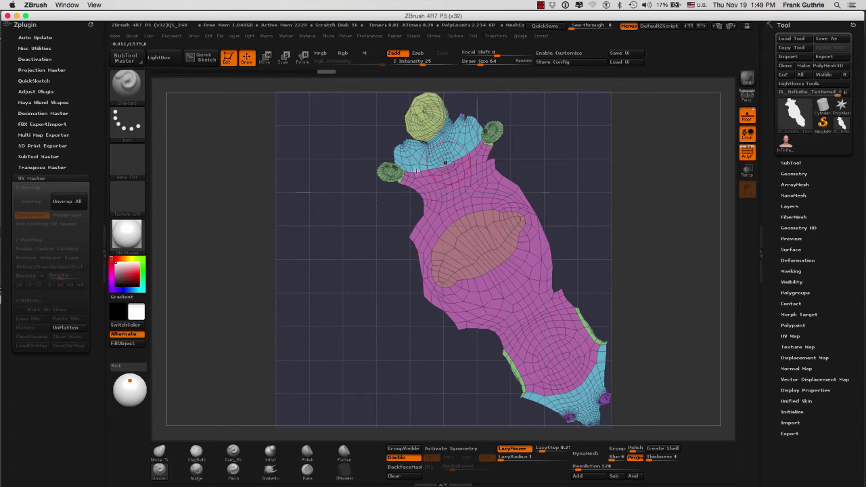
UnFlatten the clone, turn it to face forward, and enable Control Painting.
{"action": "left_click", "coordinate": [66, 329]}
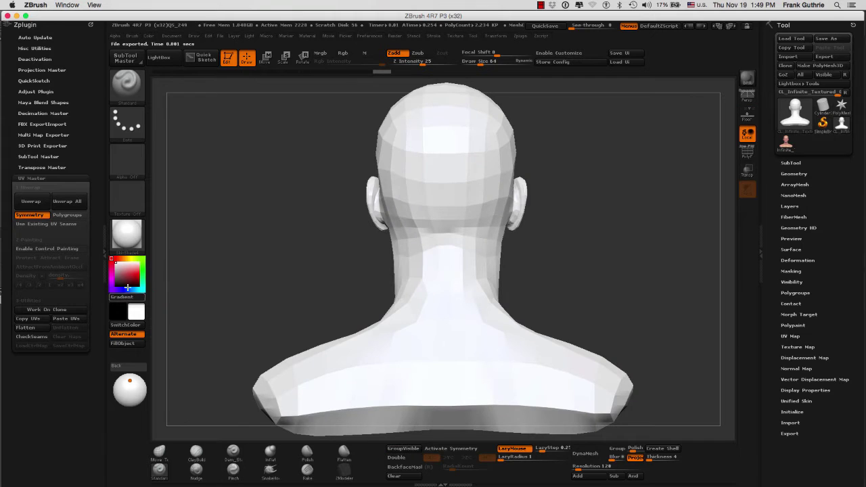
{"action": "left_click_drag", "start_coordinate": [272, 224], "coordinate": [357, 230]}
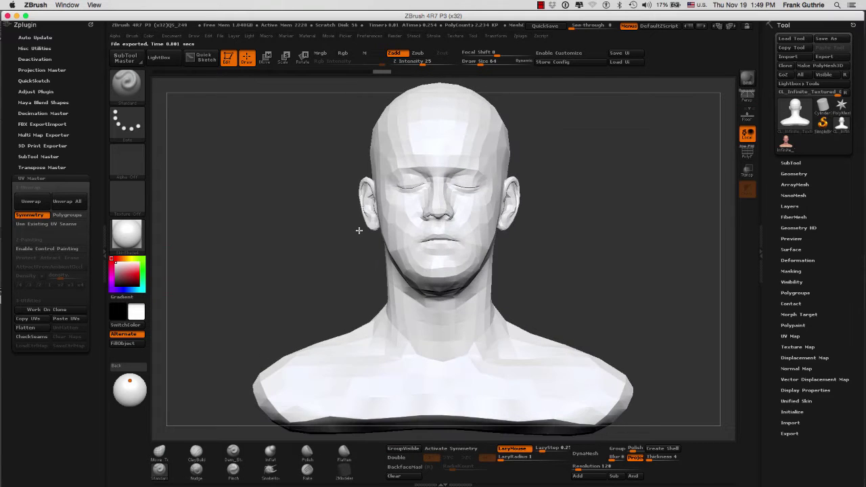
{"action": "left_click", "coordinate": [60, 250]}
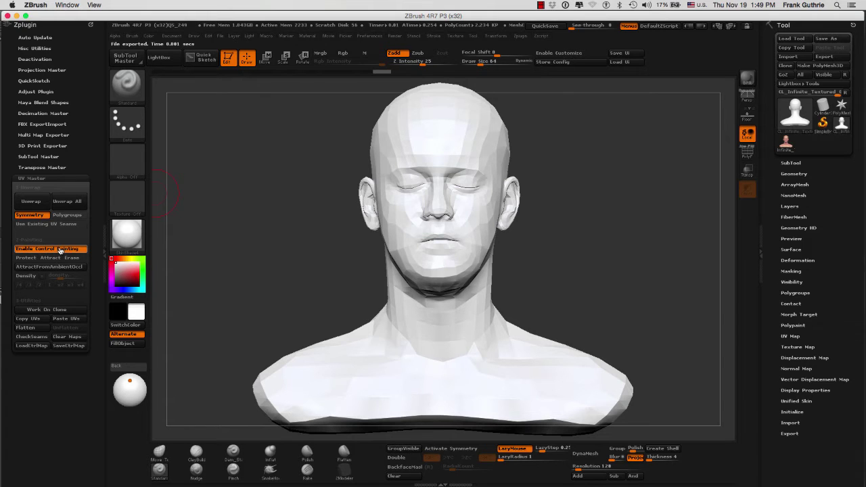
Try the Protect, Attract and Erase painting modes, settling on red Protect.
{"action": "left_click", "coordinate": [26, 258]}
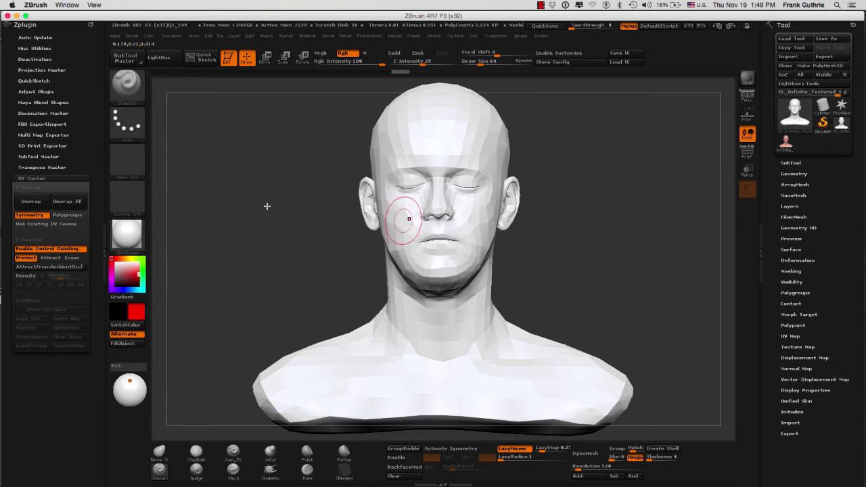
{"action": "left_click", "coordinate": [51, 260]}
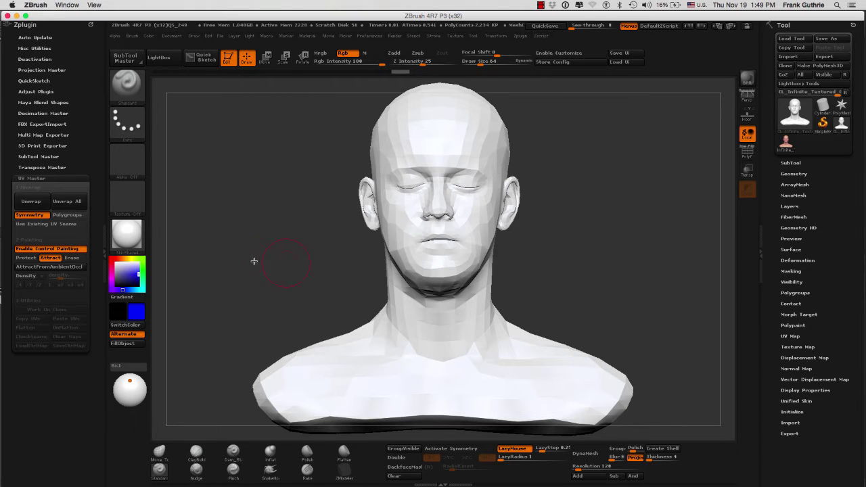
{"action": "left_click", "coordinate": [72, 258]}
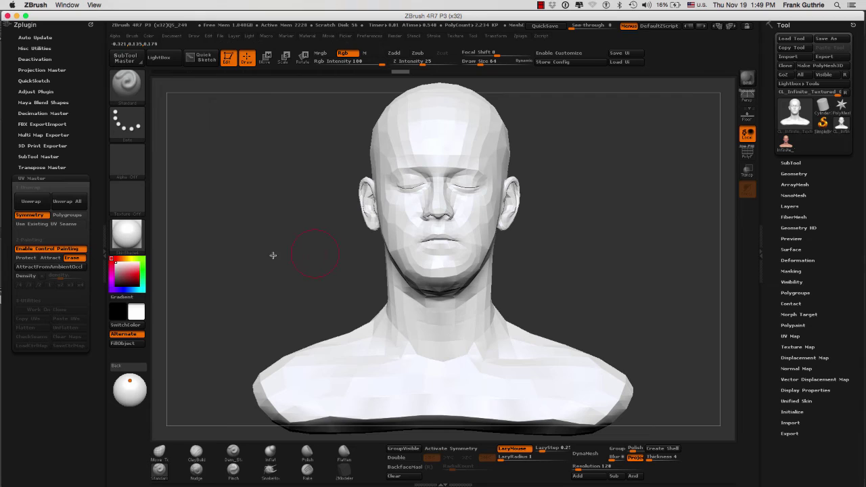
{"action": "left_click", "coordinate": [25, 258]}
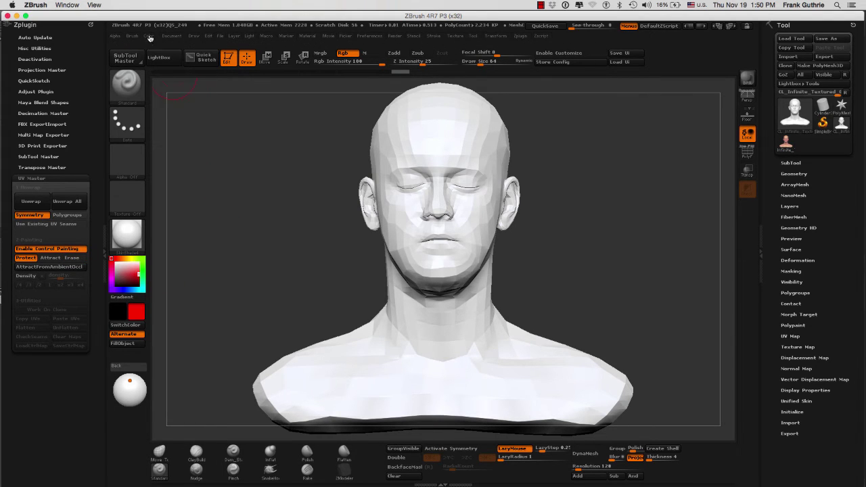
{"action": "left_click", "coordinate": [150, 37]}
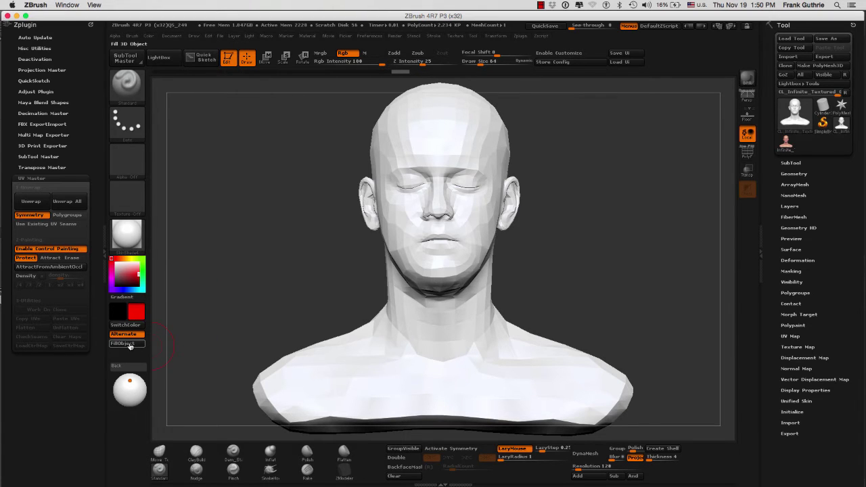
Fill the entire clone head with red protect paint and turn it to view the back.
{"action": "left_click", "coordinate": [129, 344]}
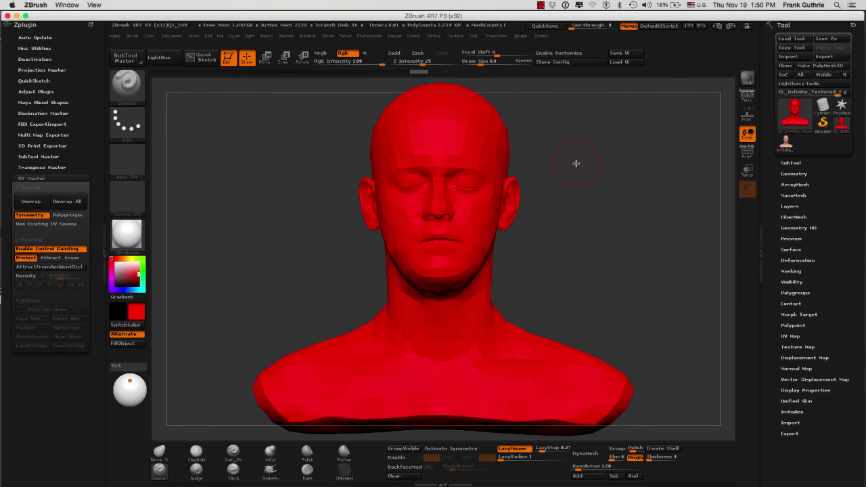
{"action": "left_click_drag", "start_coordinate": [572, 165], "coordinate": [627, 159]}
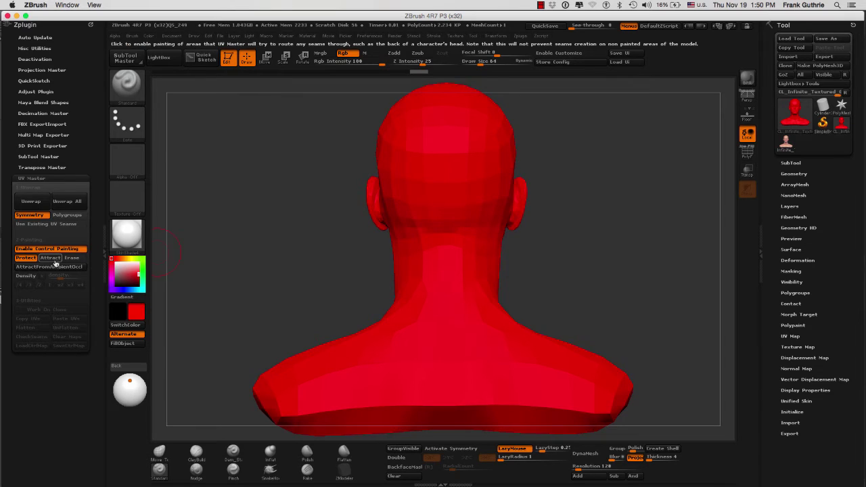
Switch to blue Attract, set focal shift to 100, and paint a stripe down the back of the head.
{"action": "left_click", "coordinate": [51, 258]}
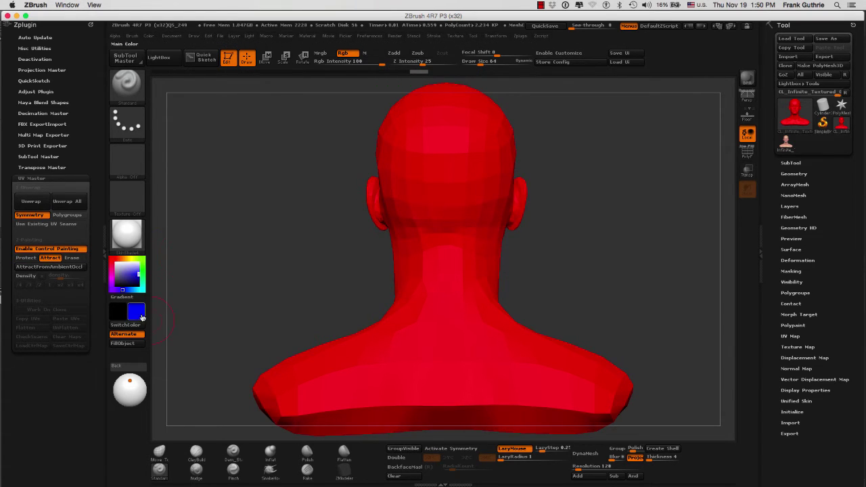
{"action": "key", "text": "s"}
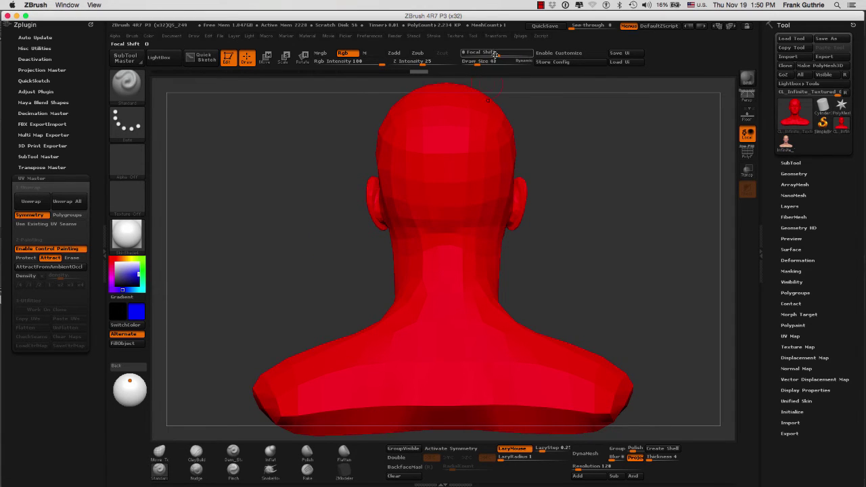
{"action": "mouse_move", "coordinate": [466, 54]}
{"action": "left_mouse_down"}
{"action": "mouse_move", "coordinate": [445, 170]}
{"action": "mouse_move", "coordinate": [445, 119]}
{"action": "mouse_move", "coordinate": [445, 246]}
{"action": "mouse_move", "coordinate": [444, 191]}
{"action": "mouse_move", "coordinate": [454, 315]}
{"action": "left_mouse_up"}
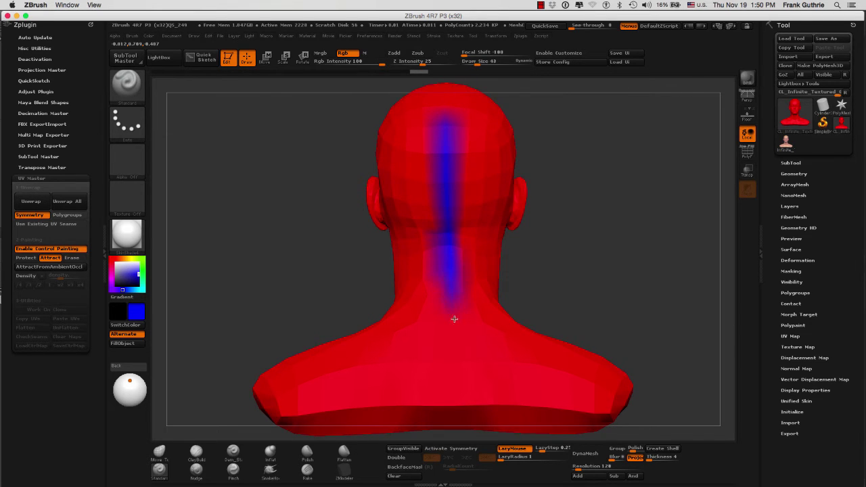
{"action": "mouse_move", "coordinate": [578, 253]}
{"action": "left_mouse_down"}
{"action": "mouse_move", "coordinate": [582, 289]}
{"action": "mouse_move", "coordinate": [536, 259]}
{"action": "left_mouse_up"}
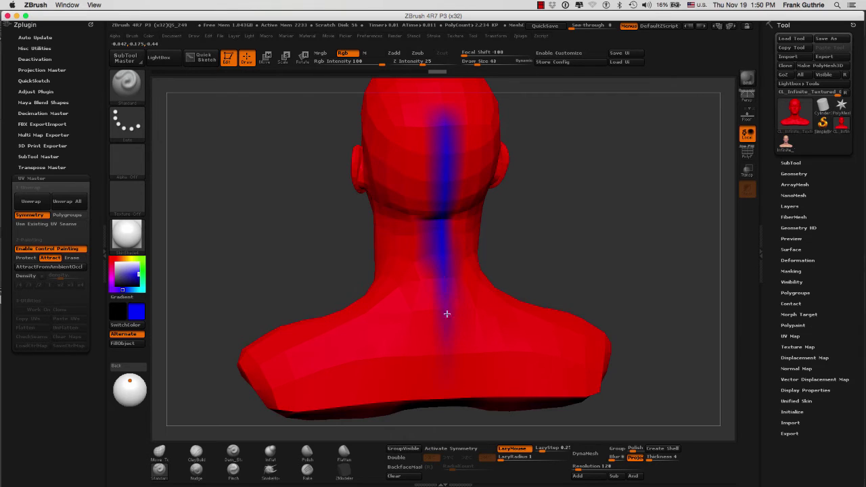
{"action": "left_click_drag", "start_coordinate": [447, 314], "coordinate": [447, 379]}
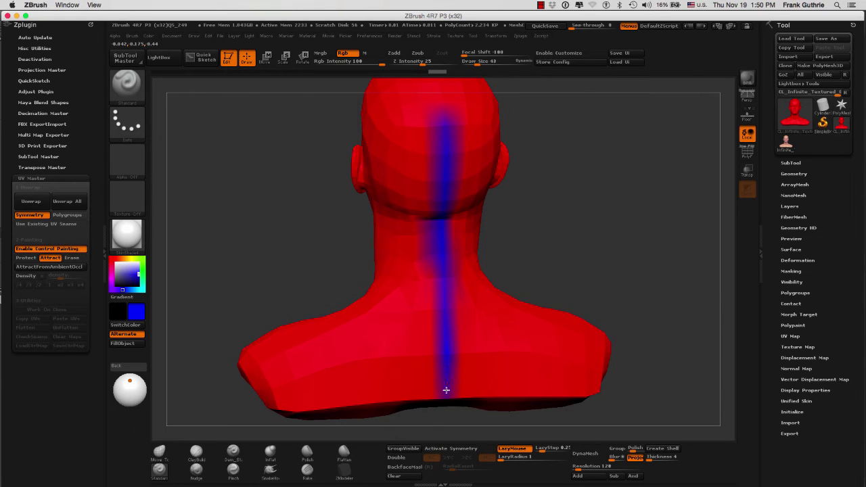
Turn off LazyMouse and paint blue along the bottom edges of both shoulders.
{"action": "mouse_move", "coordinate": [599, 205]}
{"action": "left_mouse_down"}
{"action": "mouse_move", "coordinate": [590, 253]}
{"action": "mouse_move", "coordinate": [535, 215]}
{"action": "mouse_move", "coordinate": [540, 269]}
{"action": "mouse_move", "coordinate": [411, 352]}
{"action": "mouse_move", "coordinate": [474, 255]}
{"action": "mouse_move", "coordinate": [460, 119]}
{"action": "left_mouse_up"}
{"action": "left_click", "coordinate": [505, 449]}
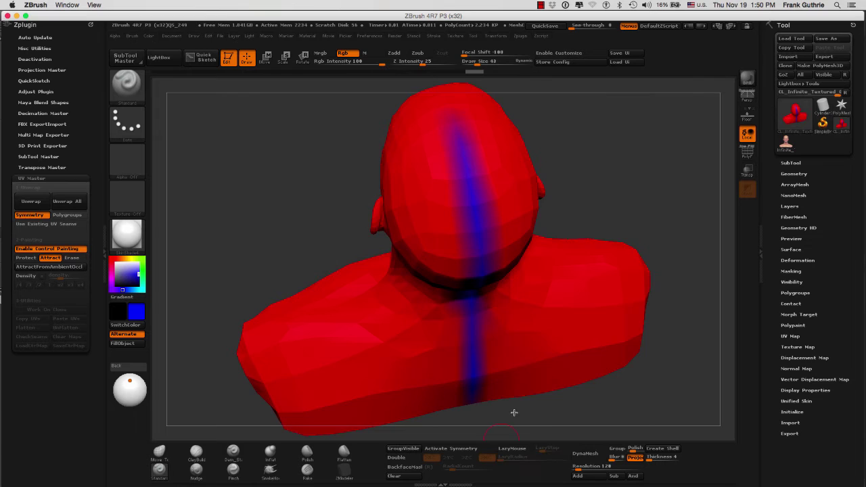
{"action": "left_click_drag", "start_coordinate": [615, 184], "coordinate": [611, 189]}
{"action": "left_click_drag", "start_coordinate": [649, 274], "coordinate": [440, 278]}
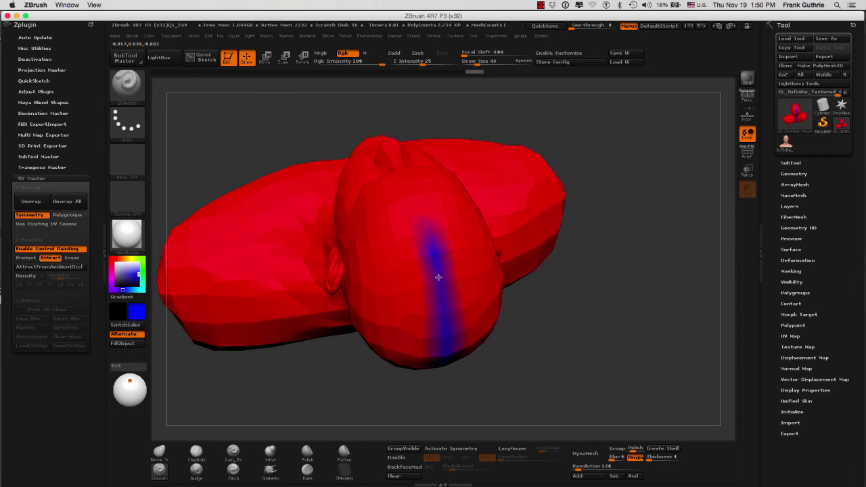
{"action": "left_click_drag", "start_coordinate": [611, 350], "coordinate": [604, 239]}
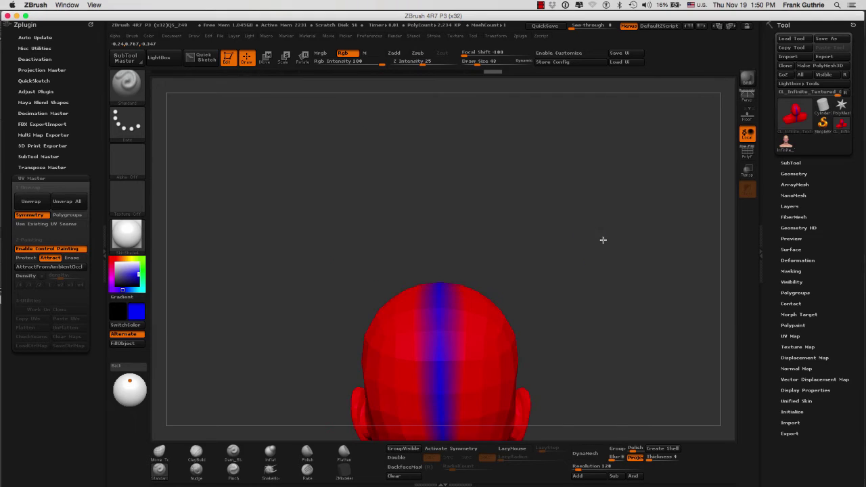
{"action": "left_click_drag", "start_coordinate": [589, 287], "coordinate": [593, 146], "text": "alt"}
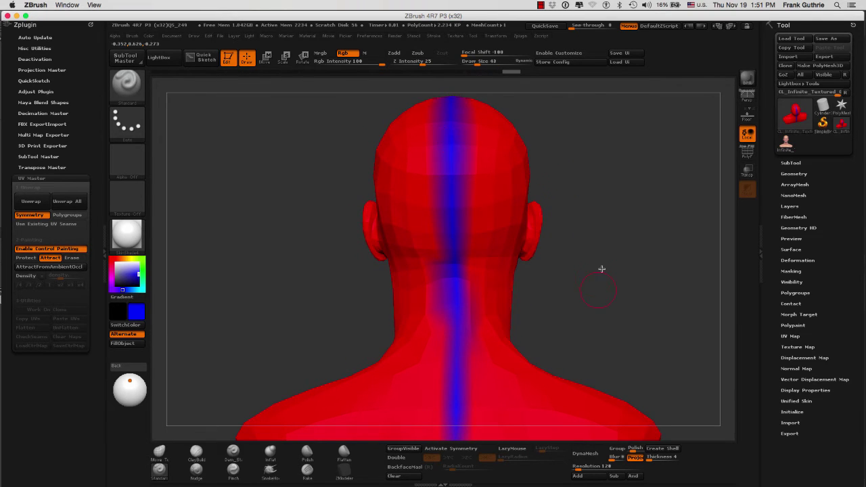
{"action": "left_click_drag", "start_coordinate": [602, 269], "coordinate": [495, 153]}
{"action": "left_click_drag", "start_coordinate": [469, 328], "coordinate": [278, 344]}
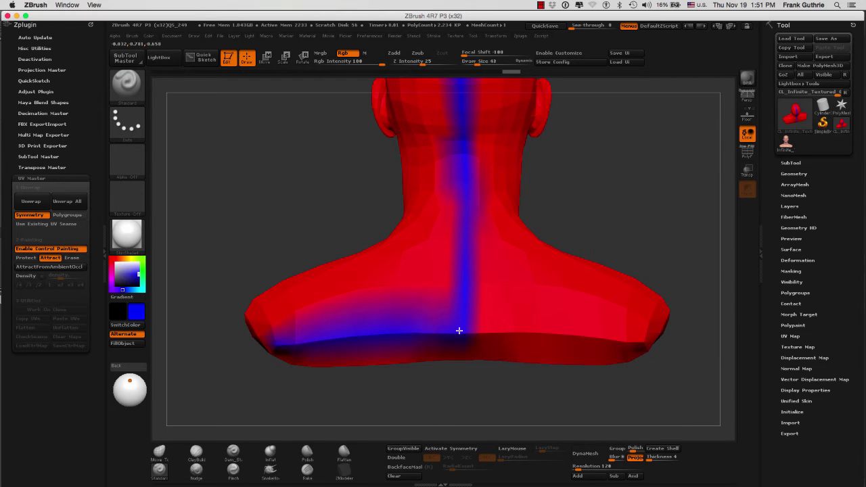
{"action": "mouse_move", "coordinate": [459, 332]}
{"action": "left_mouse_down"}
{"action": "mouse_move", "coordinate": [637, 338]}
{"action": "mouse_move", "coordinate": [482, 333]}
{"action": "left_mouse_up"}
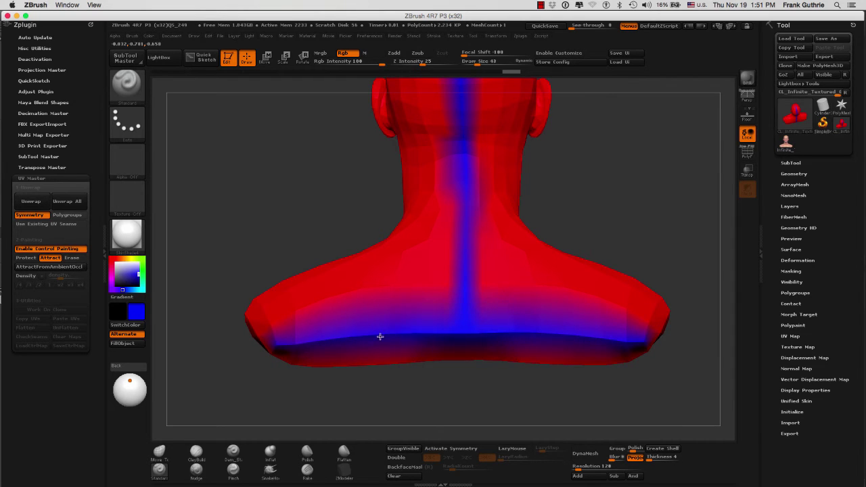
Paint blue along the side edges of the left and right shoulders.
{"action": "left_click_drag", "start_coordinate": [271, 298], "coordinate": [319, 282]}
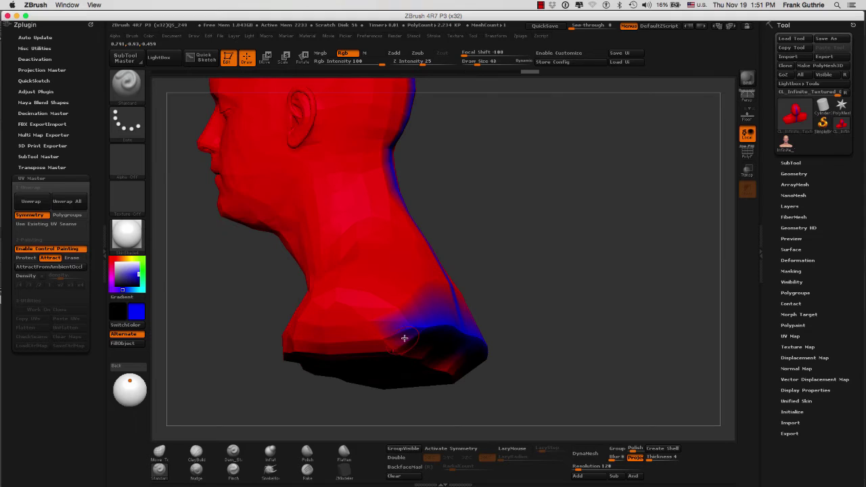
{"action": "mouse_move", "coordinate": [408, 326]}
{"action": "left_mouse_down"}
{"action": "mouse_move", "coordinate": [381, 304]}
{"action": "mouse_move", "coordinate": [332, 290]}
{"action": "mouse_move", "coordinate": [256, 320]}
{"action": "mouse_move", "coordinate": [318, 325]}
{"action": "left_mouse_up"}
{"action": "left_click_drag", "start_coordinate": [414, 308], "coordinate": [368, 362]}
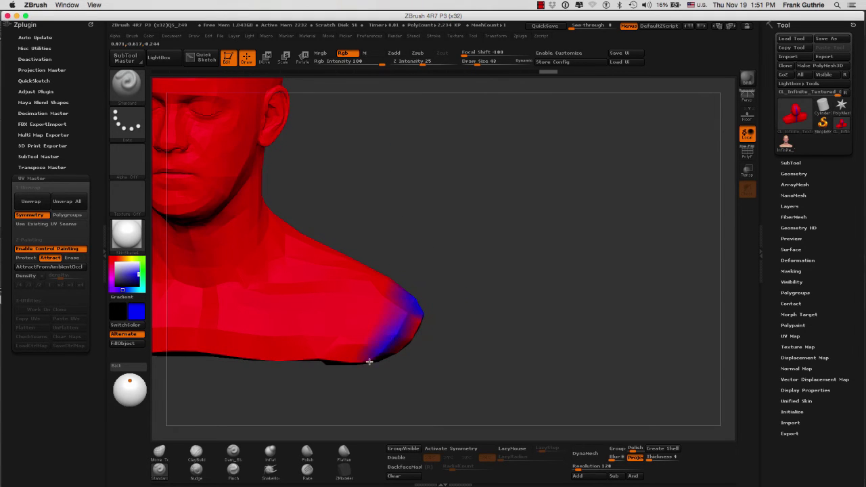
{"action": "left_click_drag", "start_coordinate": [541, 278], "coordinate": [460, 295]}
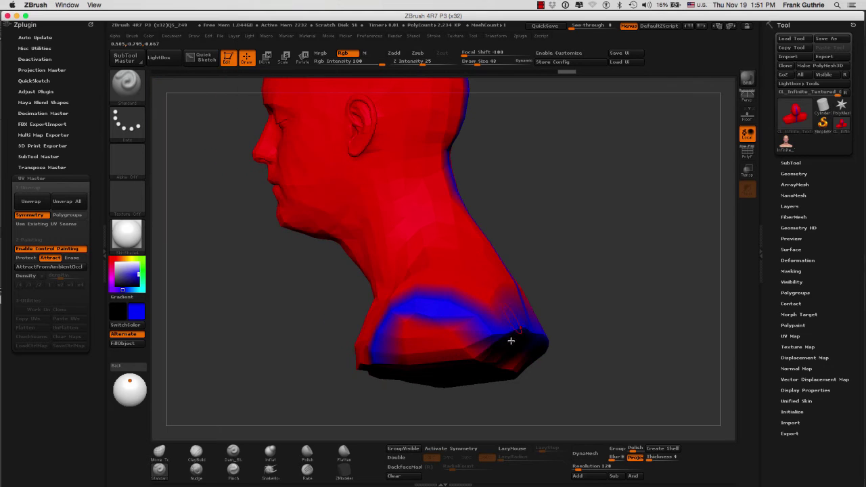
{"action": "left_click_drag", "start_coordinate": [562, 278], "coordinate": [614, 228]}
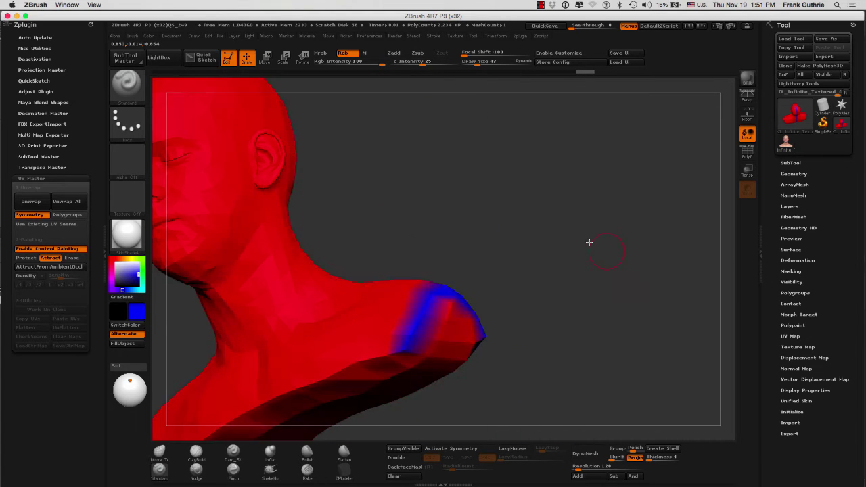
{"action": "mouse_move", "coordinate": [589, 242]}
{"action": "left_mouse_down"}
{"action": "mouse_move", "coordinate": [609, 230]}
{"action": "mouse_move", "coordinate": [586, 234]}
{"action": "mouse_move", "coordinate": [554, 213]}
{"action": "left_mouse_up"}
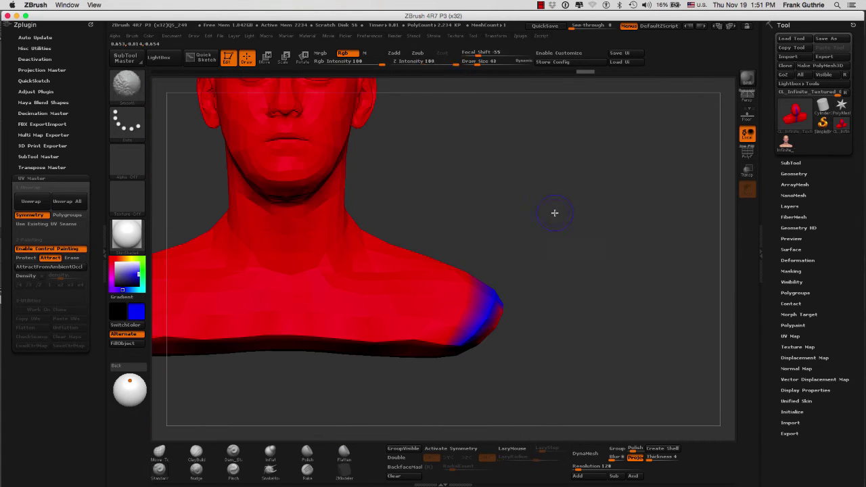
{"action": "key", "text": "f"}
{"action": "left_click_drag", "start_coordinate": [603, 253], "coordinate": [608, 218]}
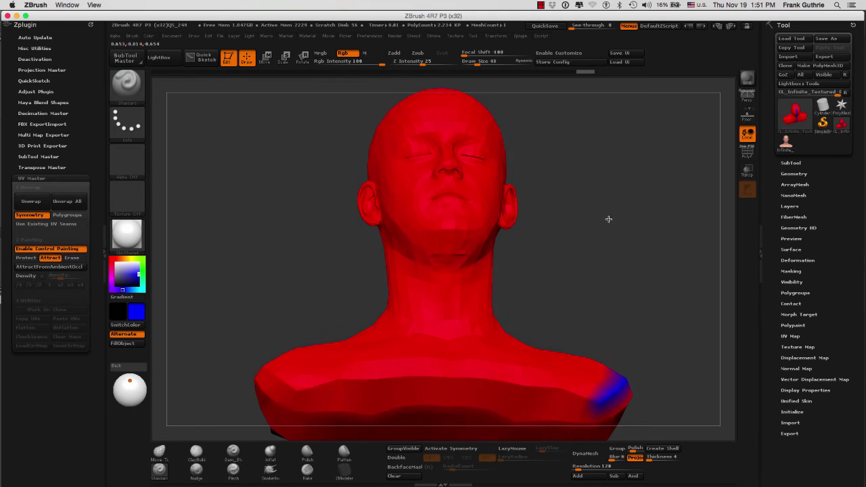
{"action": "left_click_drag", "start_coordinate": [274, 379], "coordinate": [291, 392]}
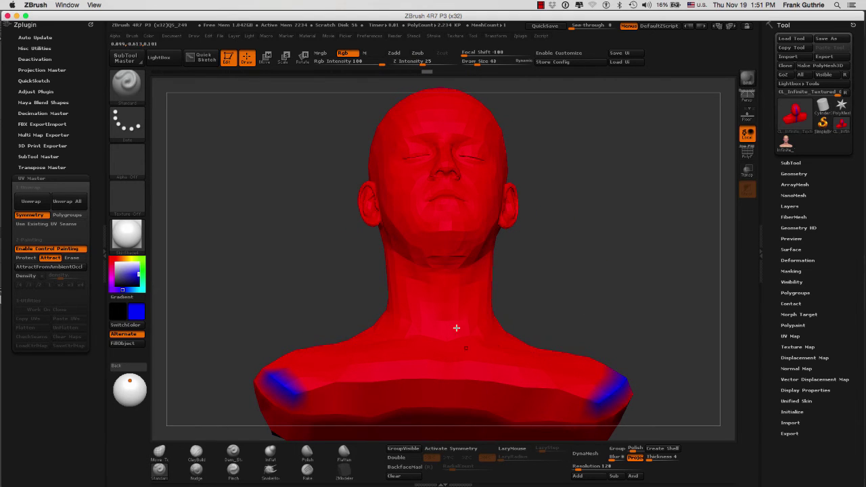
Remove part of the blue patch on the back of the neck.
{"action": "mouse_move", "coordinate": [271, 299]}
{"action": "left_mouse_down"}
{"action": "mouse_move", "coordinate": [306, 322]}
{"action": "mouse_move", "coordinate": [268, 387]}
{"action": "mouse_move", "coordinate": [252, 368]}
{"action": "mouse_move", "coordinate": [224, 372]}
{"action": "mouse_move", "coordinate": [188, 401]}
{"action": "mouse_move", "coordinate": [203, 384]}
{"action": "mouse_move", "coordinate": [265, 376]}
{"action": "left_mouse_up"}
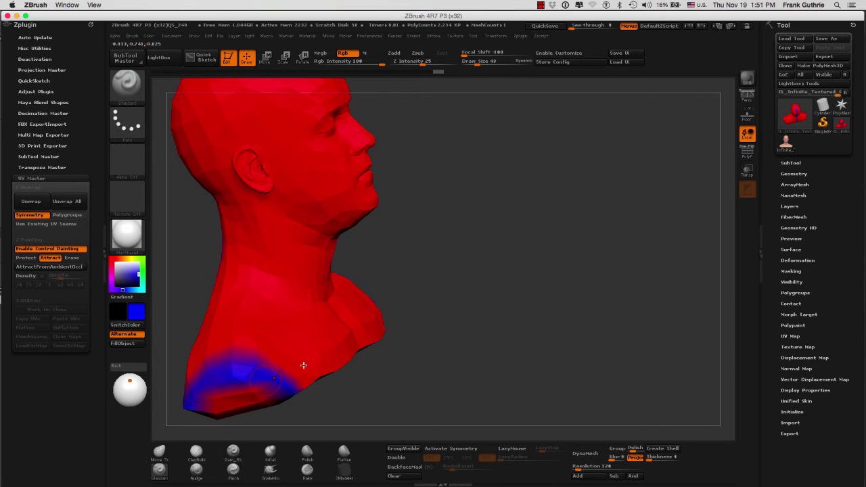
{"action": "left_click_drag", "start_coordinate": [406, 332], "coordinate": [537, 285]}
{"action": "left_click_drag", "start_coordinate": [408, 273], "coordinate": [408, 342]}
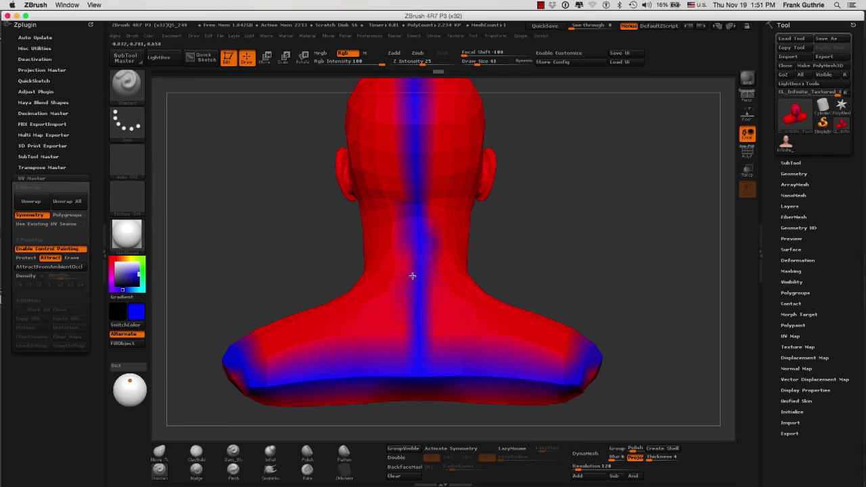
{"action": "mouse_move", "coordinate": [412, 277]}
{"action": "left_mouse_down"}
{"action": "mouse_move", "coordinate": [415, 351]}
{"action": "mouse_move", "coordinate": [435, 230]}
{"action": "mouse_move", "coordinate": [433, 243]}
{"action": "mouse_move", "coordinate": [399, 262]}
{"action": "mouse_move", "coordinate": [407, 300]}
{"action": "mouse_move", "coordinate": [400, 236]}
{"action": "left_mouse_up"}
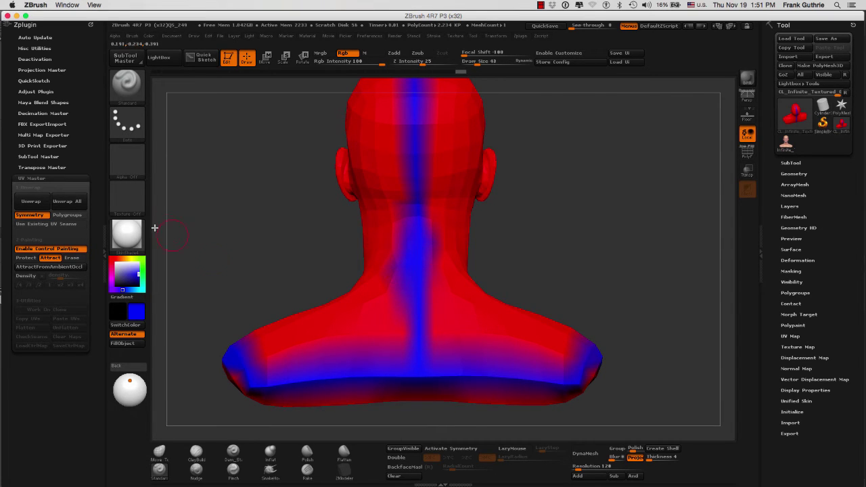
Paint a red protect strip beside the neck stripe and a blue attract patch on the crown.
{"action": "left_click", "coordinate": [30, 258]}
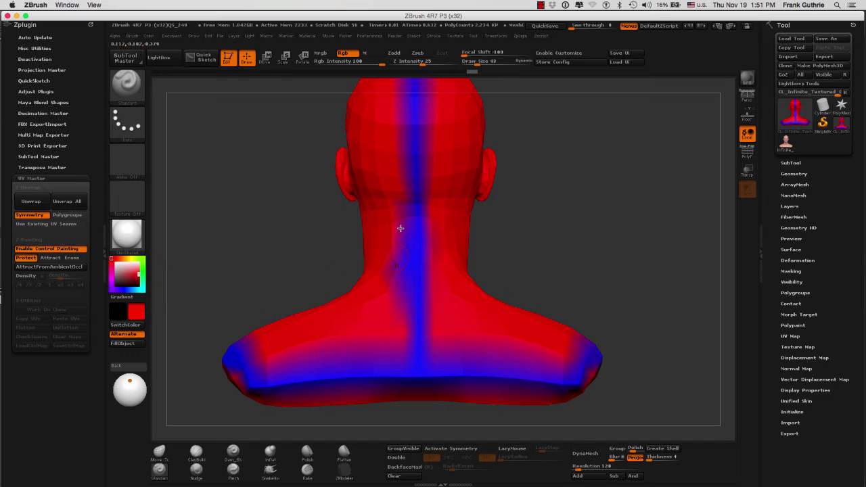
{"action": "left_click_drag", "start_coordinate": [399, 283], "coordinate": [397, 162]}
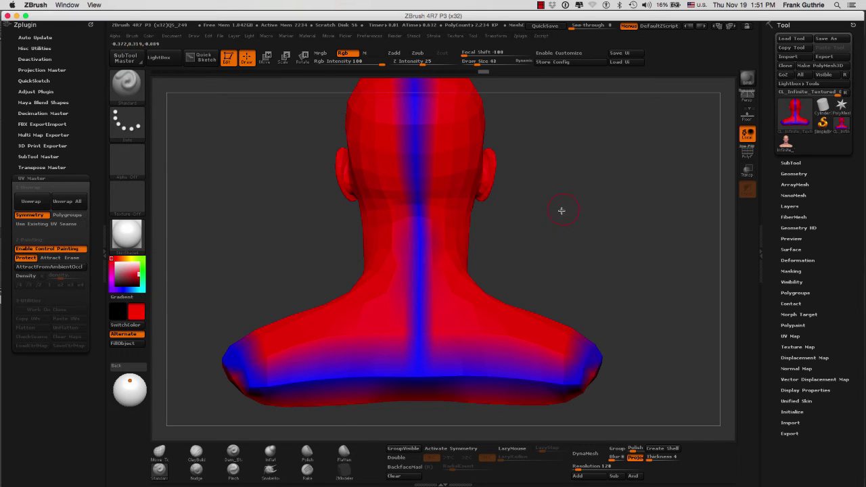
{"action": "mouse_move", "coordinate": [558, 210]}
{"action": "left_mouse_down"}
{"action": "mouse_move", "coordinate": [611, 186]}
{"action": "mouse_move", "coordinate": [601, 182]}
{"action": "mouse_move", "coordinate": [622, 182]}
{"action": "mouse_move", "coordinate": [621, 168]}
{"action": "left_mouse_up"}
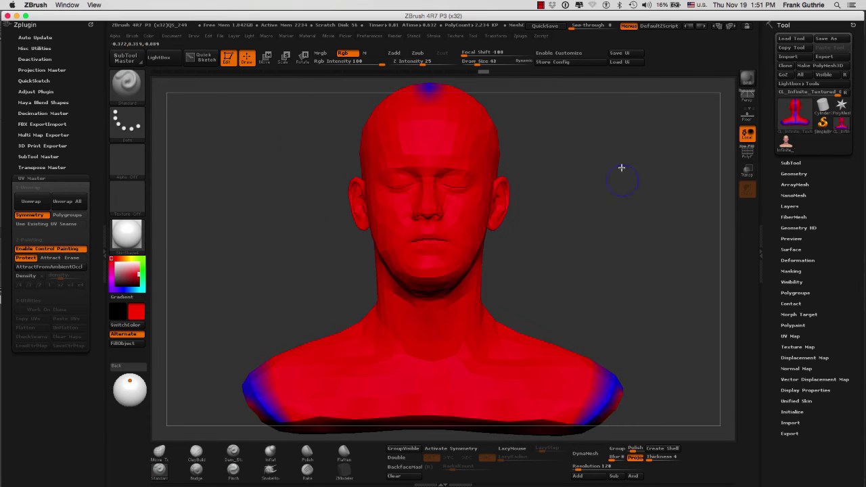
{"action": "left_click", "coordinate": [51, 259]}
{"action": "mouse_move", "coordinate": [541, 132]}
{"action": "left_mouse_down"}
{"action": "mouse_move", "coordinate": [559, 147]}
{"action": "mouse_move", "coordinate": [556, 136]}
{"action": "mouse_move", "coordinate": [588, 143]}
{"action": "mouse_move", "coordinate": [584, 150]}
{"action": "left_mouse_up"}
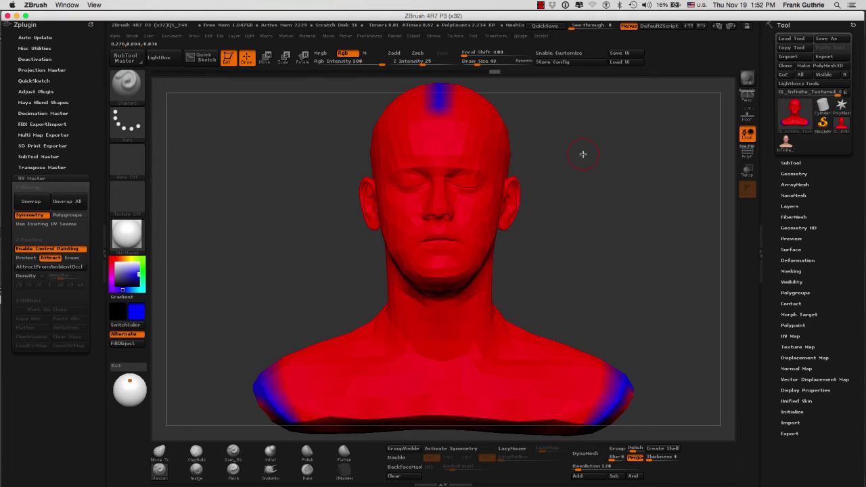
Re-unwrap the bust, view the flattened UVs, then show the orange seams with CheckSeams.
{"action": "left_click", "coordinate": [31, 201]}
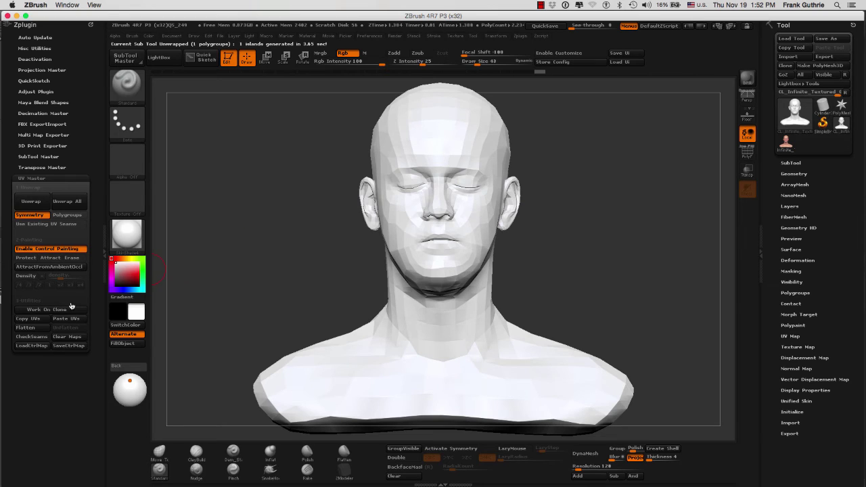
{"action": "left_click", "coordinate": [40, 330]}
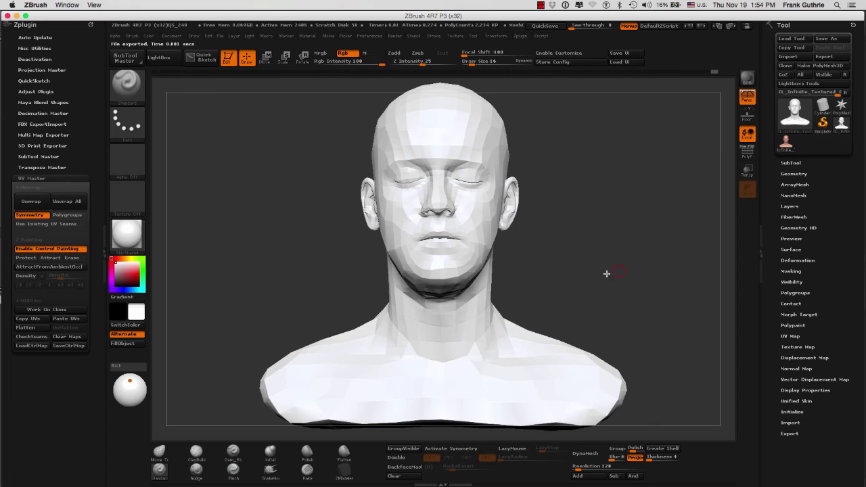
{"action": "left_click", "coordinate": [41, 337]}
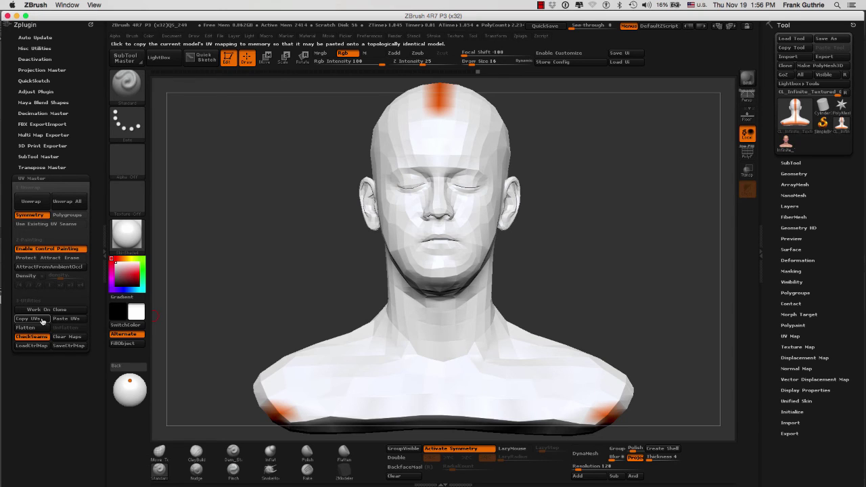
Copy the clone's new UVs and paste them onto the original textured head.
{"action": "left_click", "coordinate": [41, 320]}
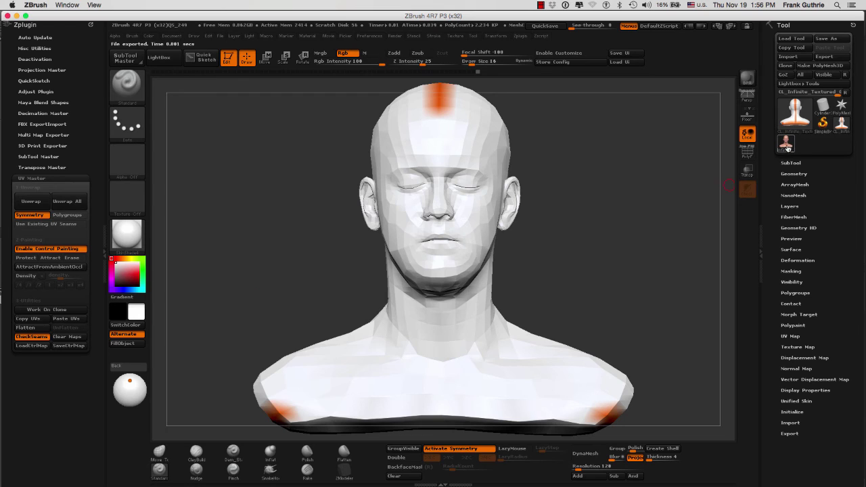
{"action": "left_click", "coordinate": [786, 142]}
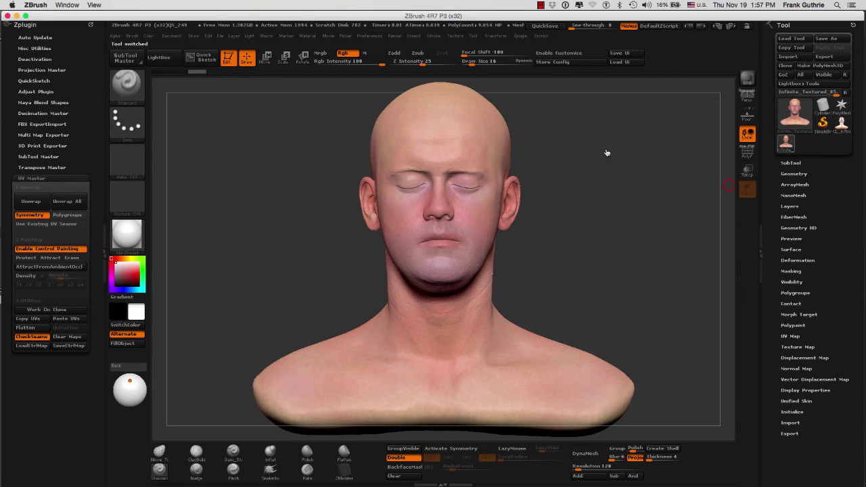
{"action": "left_click", "coordinate": [67, 319]}
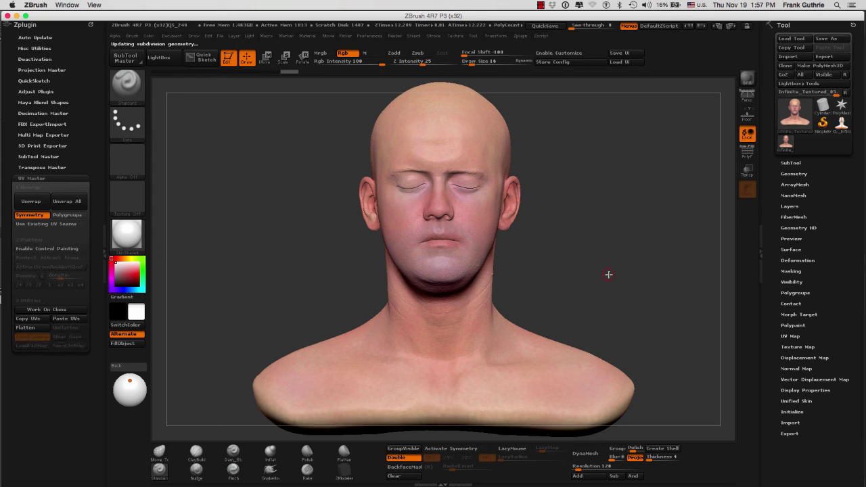
{"action": "left_click", "coordinate": [795, 336]}
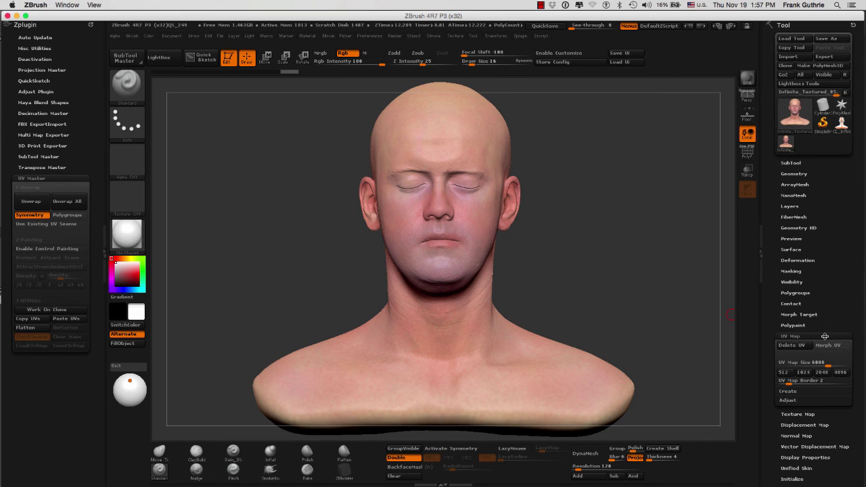
Generate a new texture map for the textured head using New From Polypaint.
{"action": "left_click", "coordinate": [826, 335]}
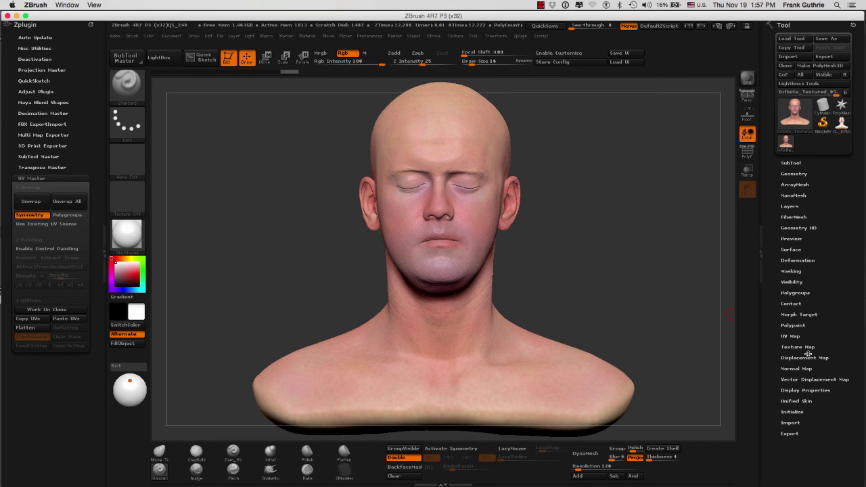
{"action": "left_click", "coordinate": [798, 346]}
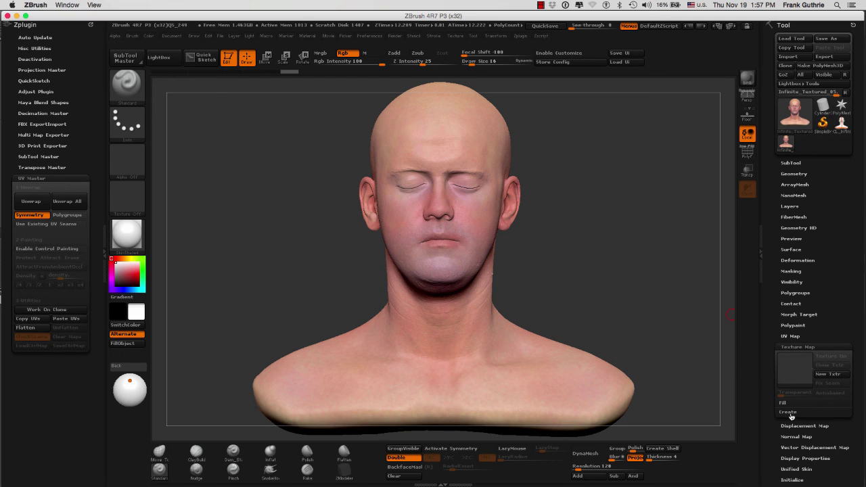
{"action": "left_click", "coordinate": [789, 413]}
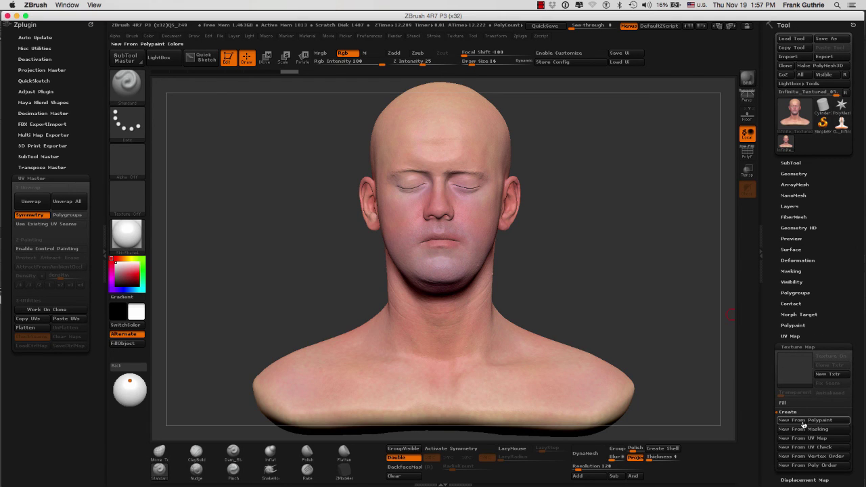
{"action": "left_click", "coordinate": [804, 423]}
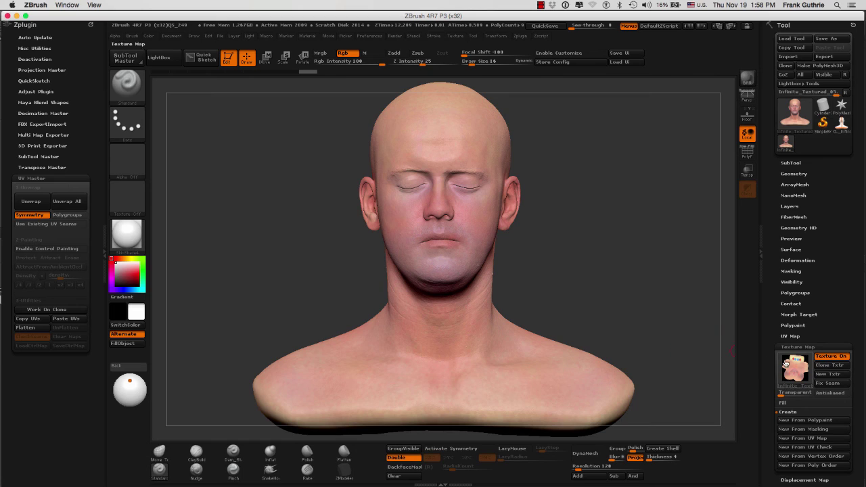